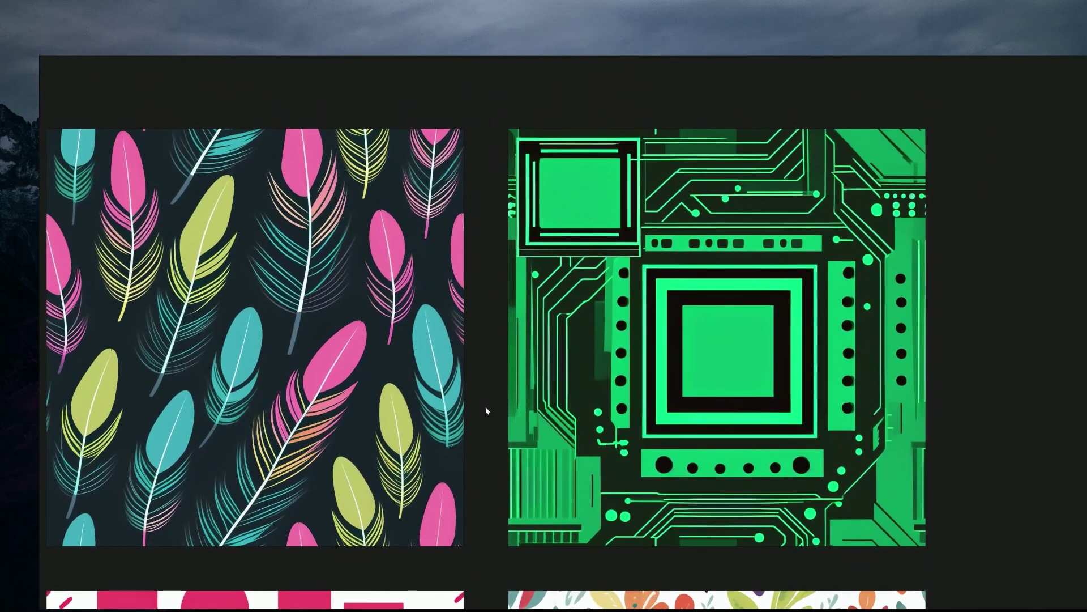
Look over both rows of sample patterns, from the florals and feathers to the circuit board, butterflies and geometric shapes
scroll(642, 359, left, 10)
scroll(642, 360, up, 3)
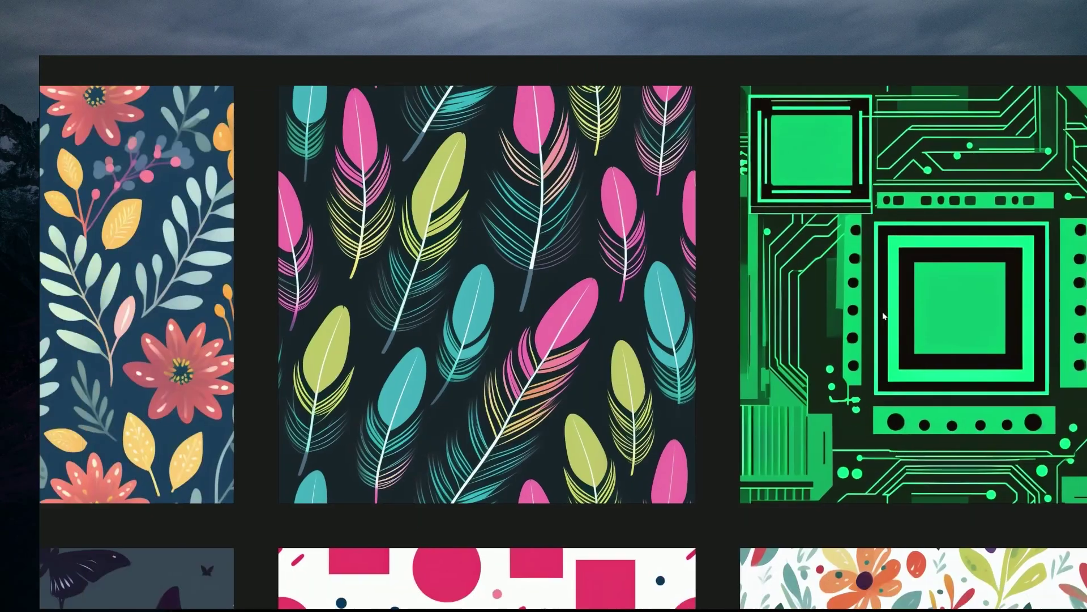
scroll(350, 284, left, 2)
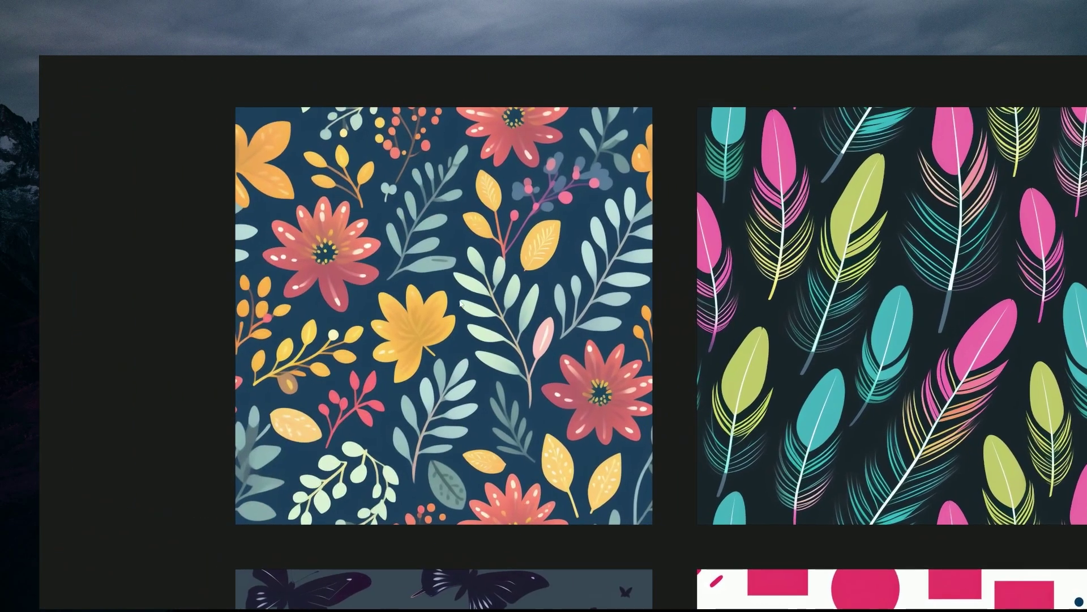
scroll(457, 331, down, 7)
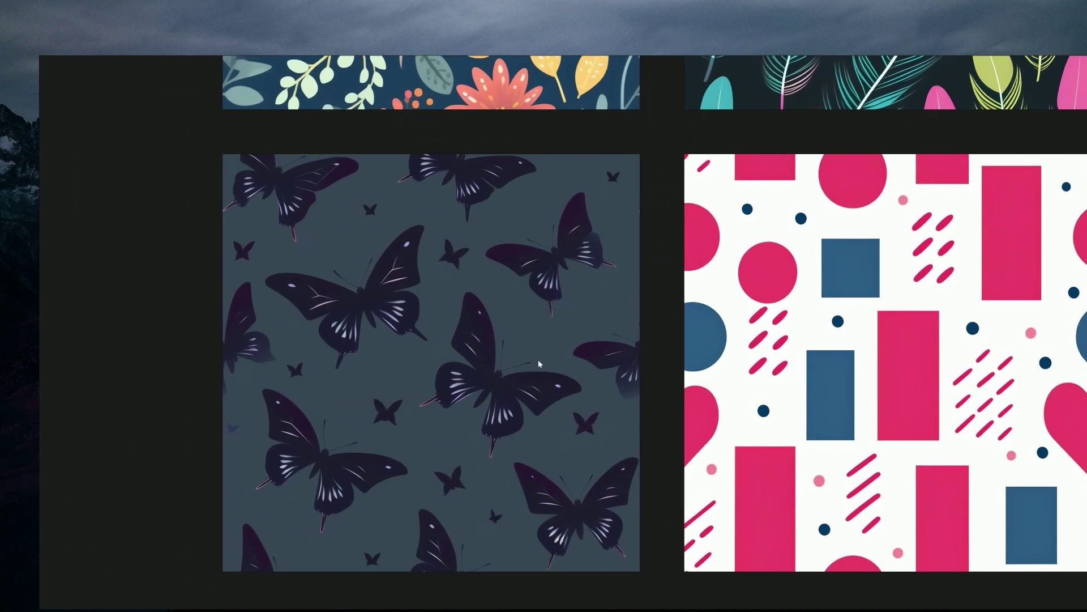
scroll(449, 318, right, 8)
scroll(707, 335, down, 1)
scroll(708, 336, right, 4)
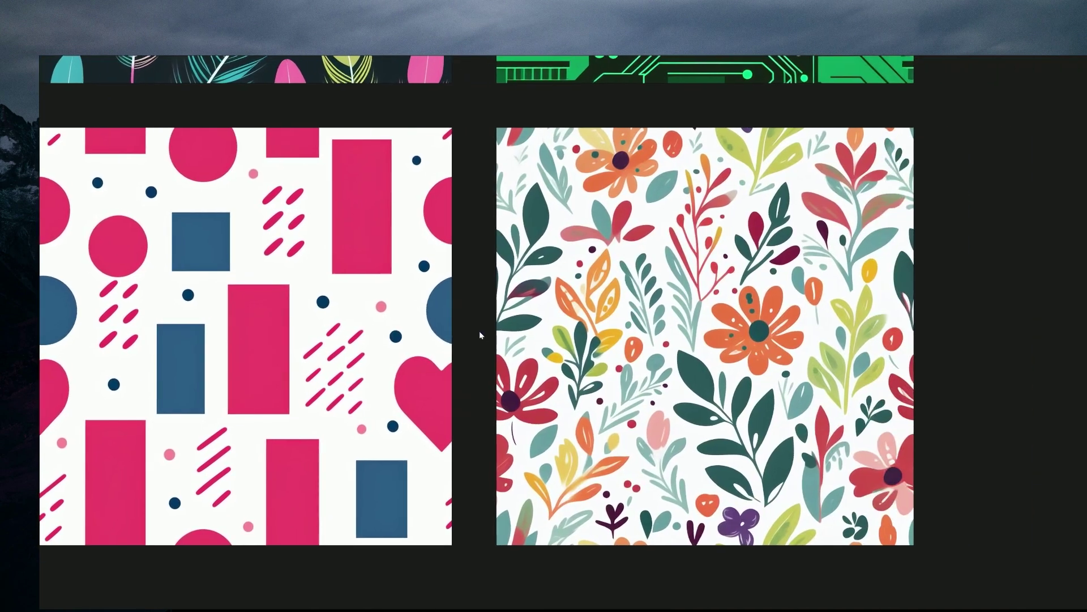
Inspect the white floral, geometric, butterfly and dark blue floral patterns up close
ctrl+scroll(799, 349, up, 2)
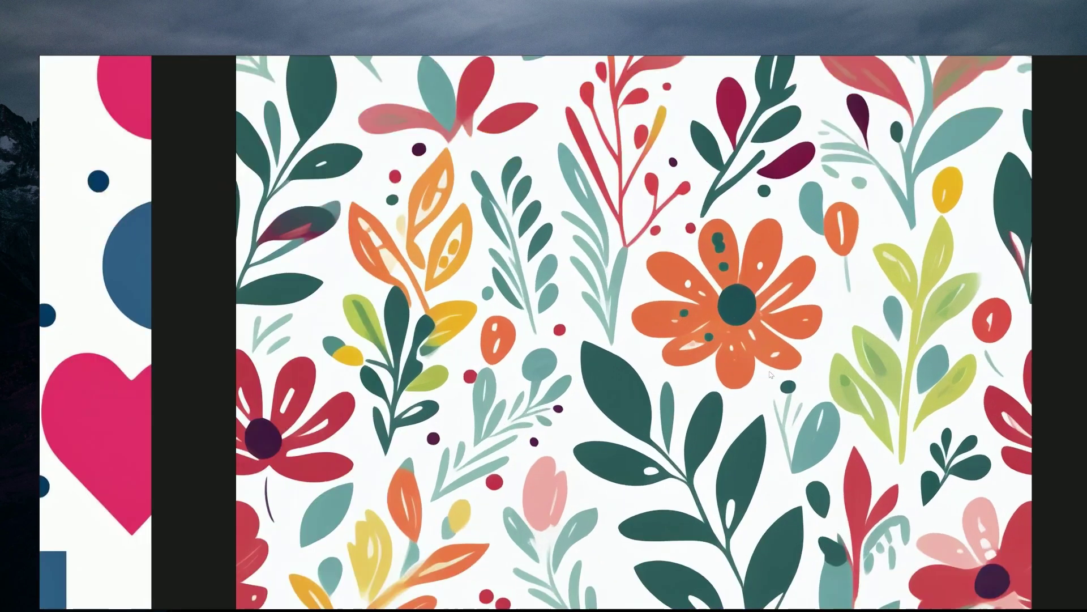
ctrl+scroll(698, 352, up, 1)
ctrl+scroll(609, 422, up, 1)
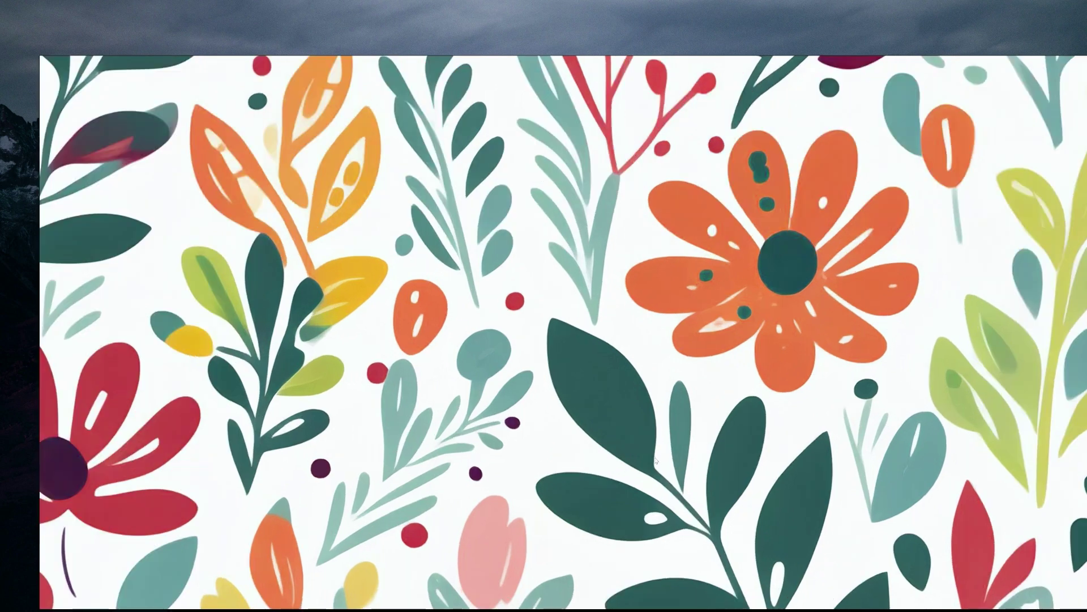
ctrl+scroll(541, 467, down, 2)
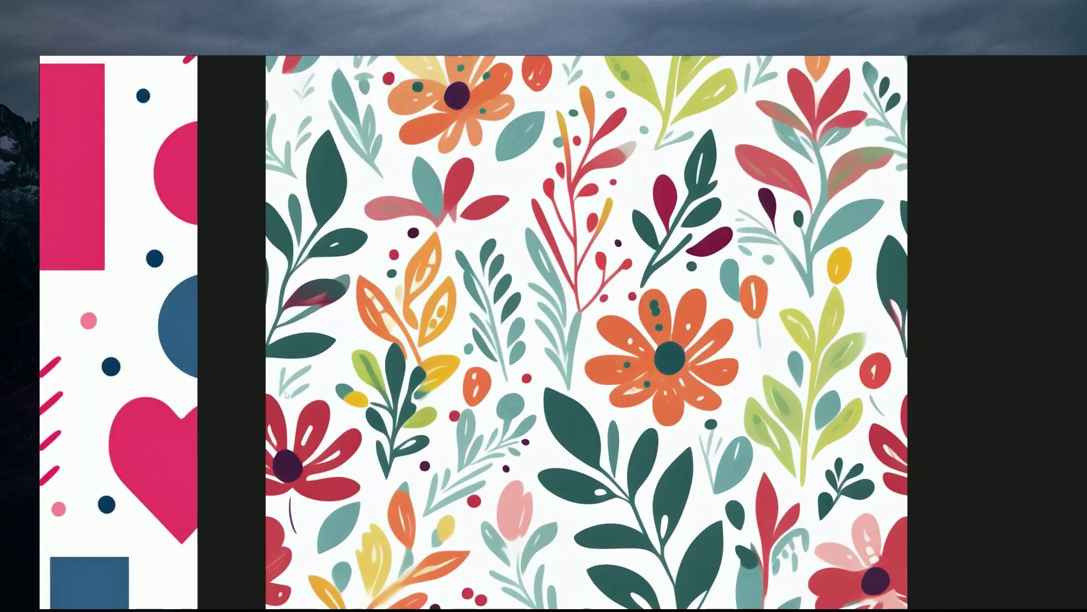
ctrl+scroll(754, 392, up, 4)
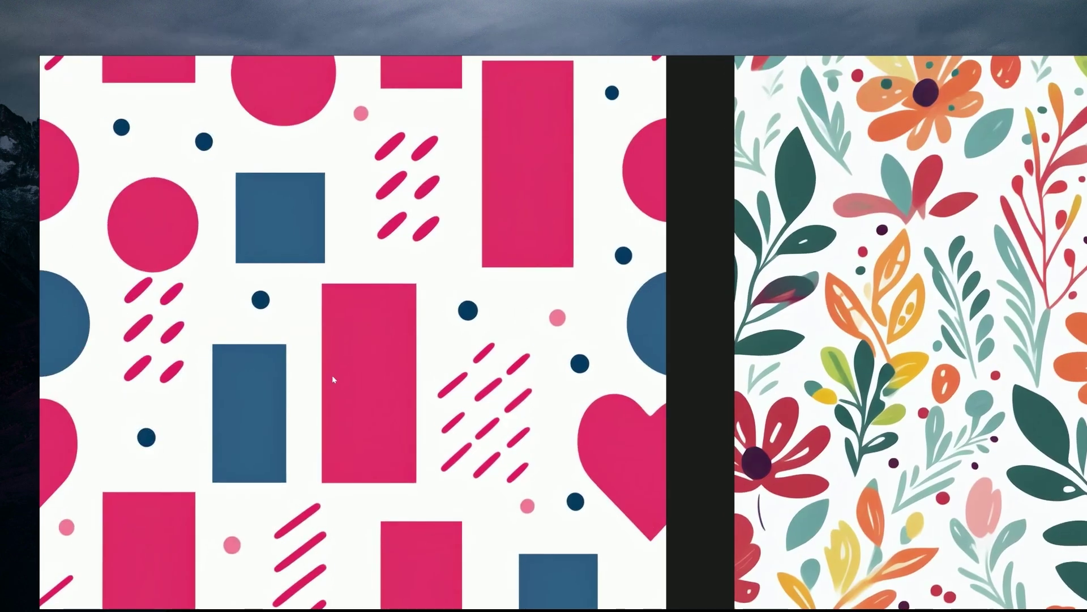
ctrl+scroll(344, 391, down, 1)
scroll(305, 371, left, 5)
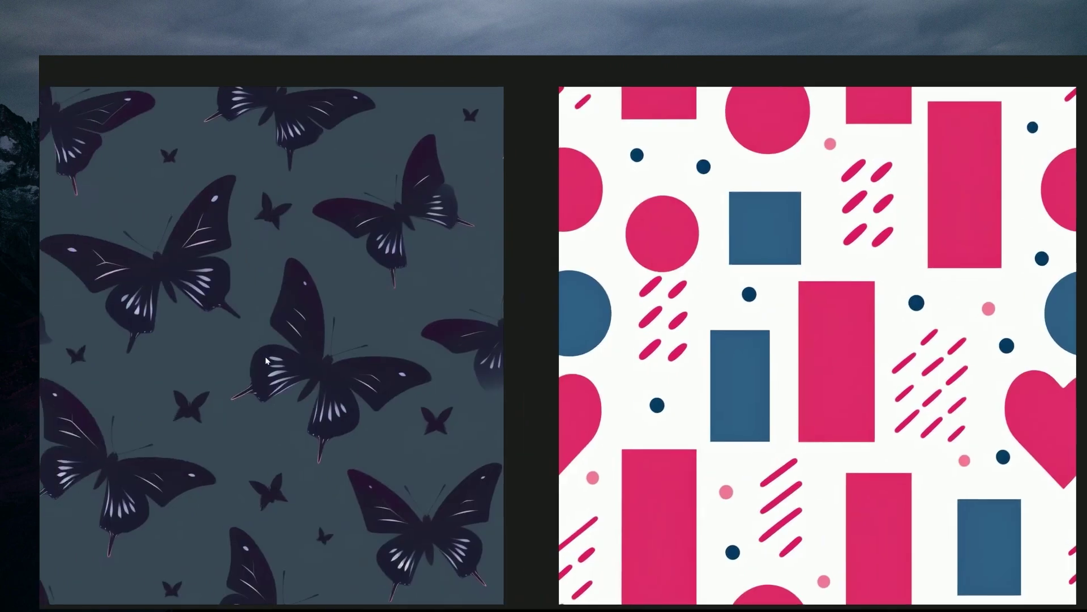
scroll(403, 379, left, 3)
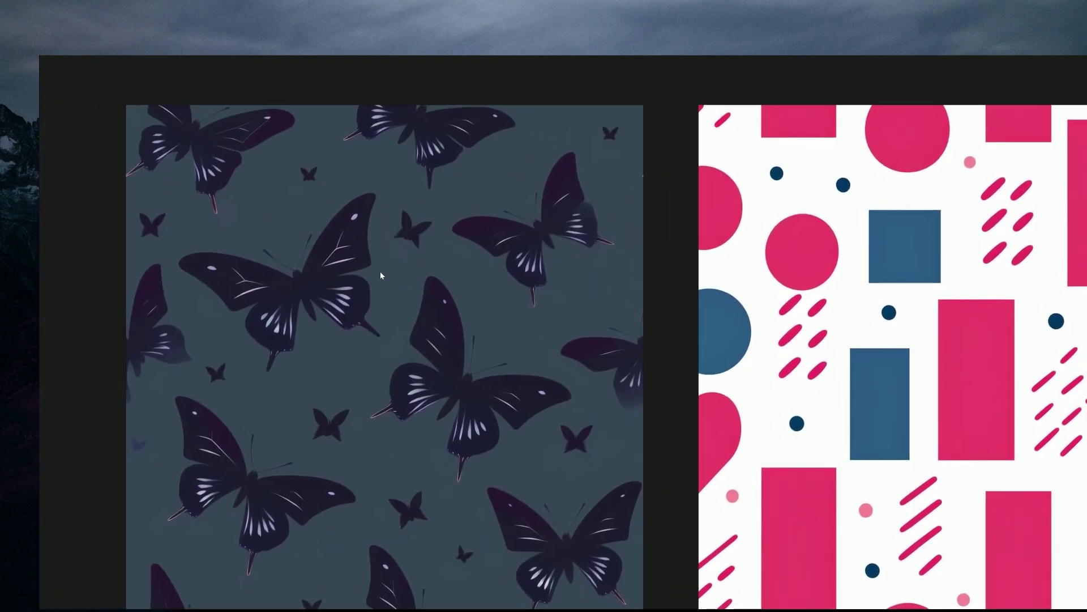
drag(379, 271, 467, 416)
drag(474, 201, 479, 480)
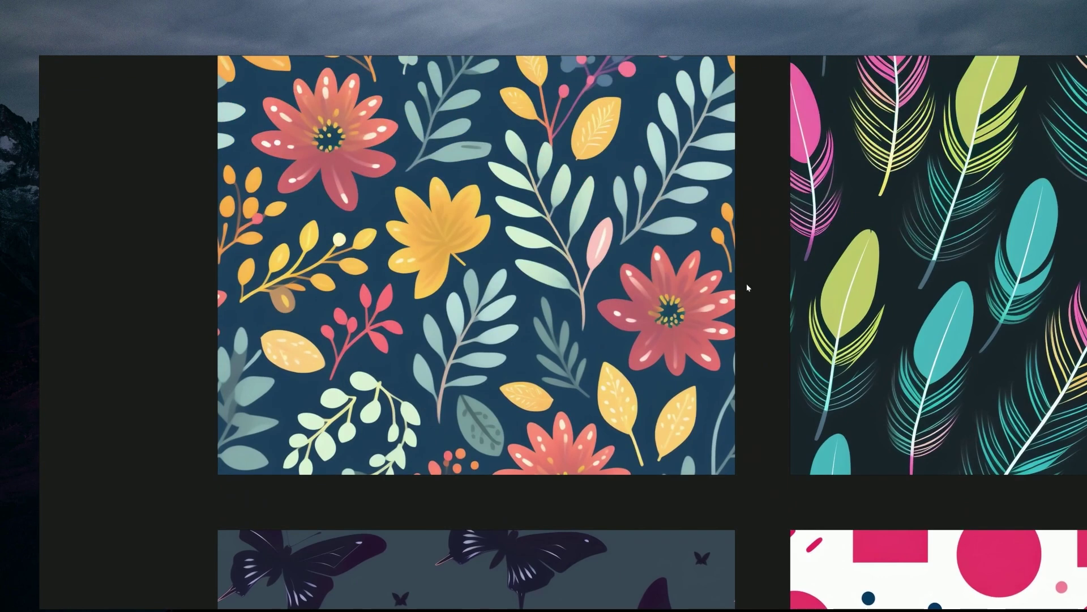
ctrl+scroll(776, 286, down, 2)
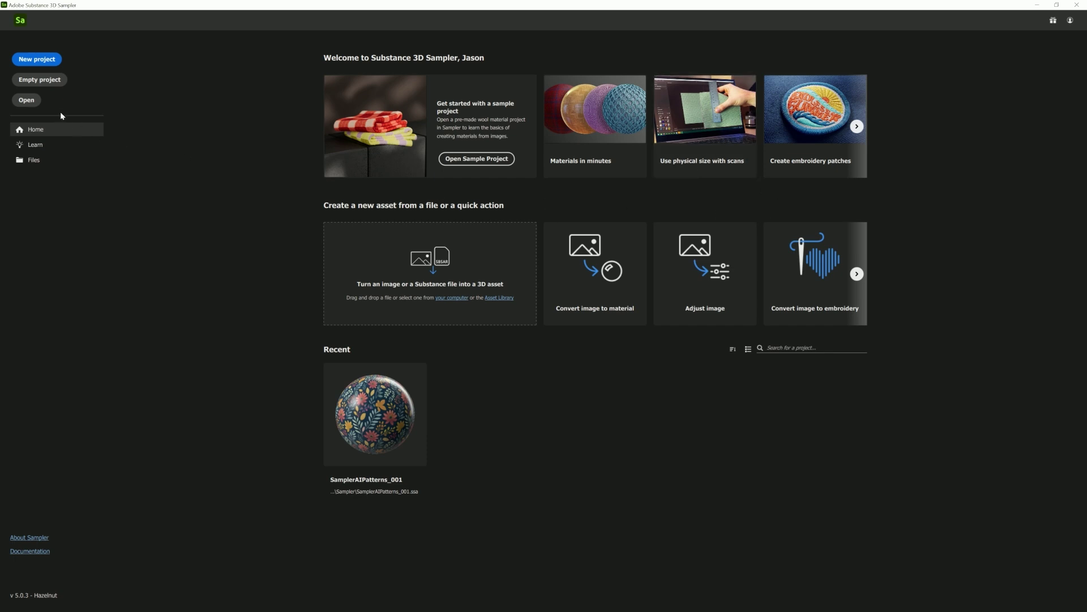
Start an empty project and generate textures from the text prompt "watercolor flower on a dark background"
click(50, 81)
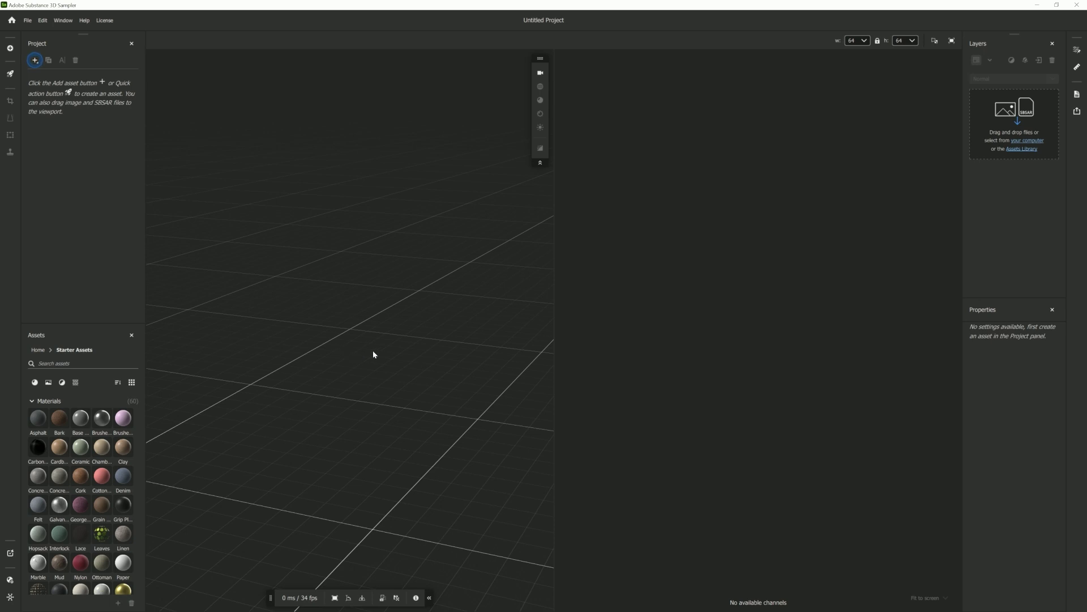
mouse_move(373, 354)
mouse_down()
mouse_move(395, 367)
mouse_move(368, 361)
mouse_up()
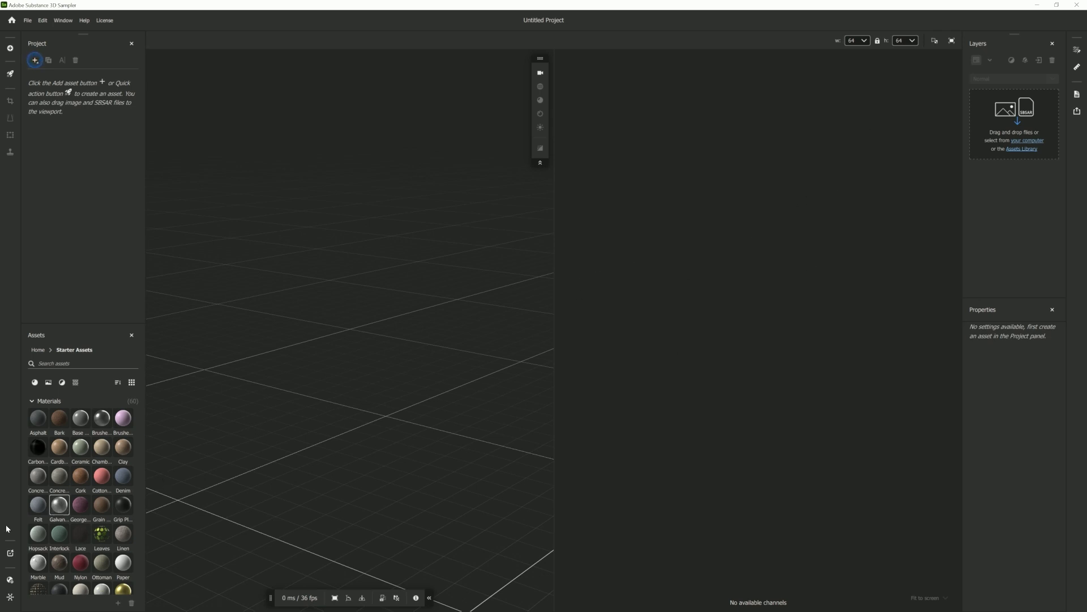
click(10, 553)
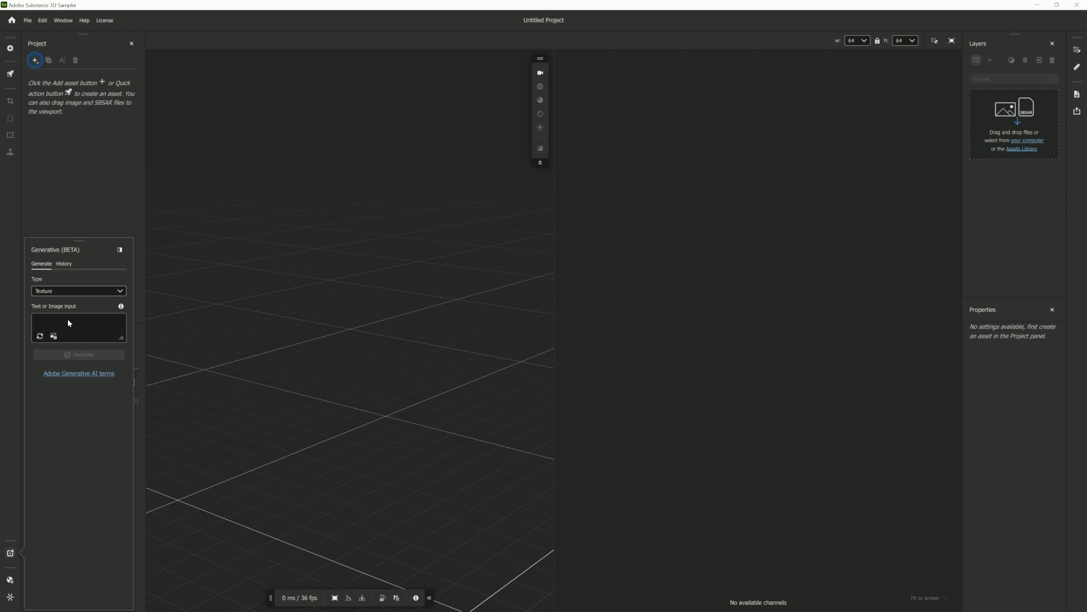
text(watercolor flower o)
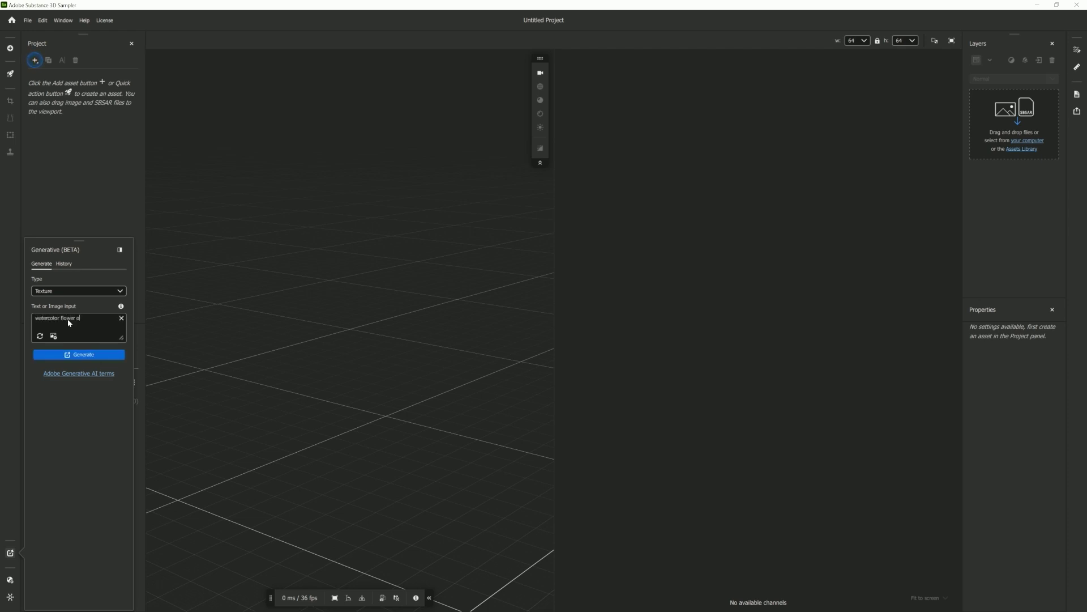
text(n a dark background)
key(Return)
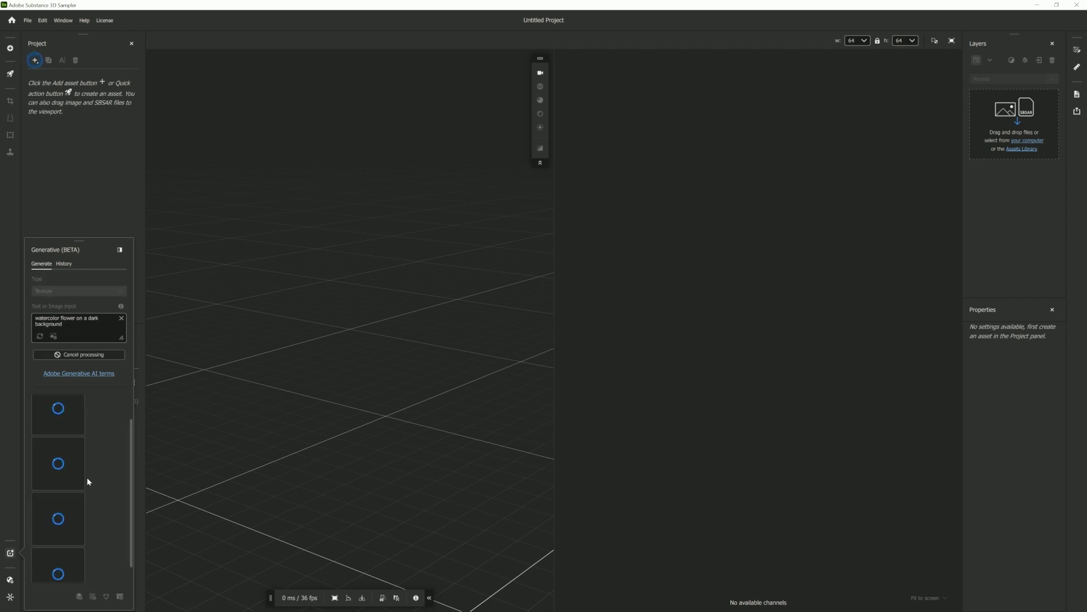
Examine the generated flower texture variations in their enlarged previews
scroll(85, 479, down, 1)
scroll(83, 477, up, 1)
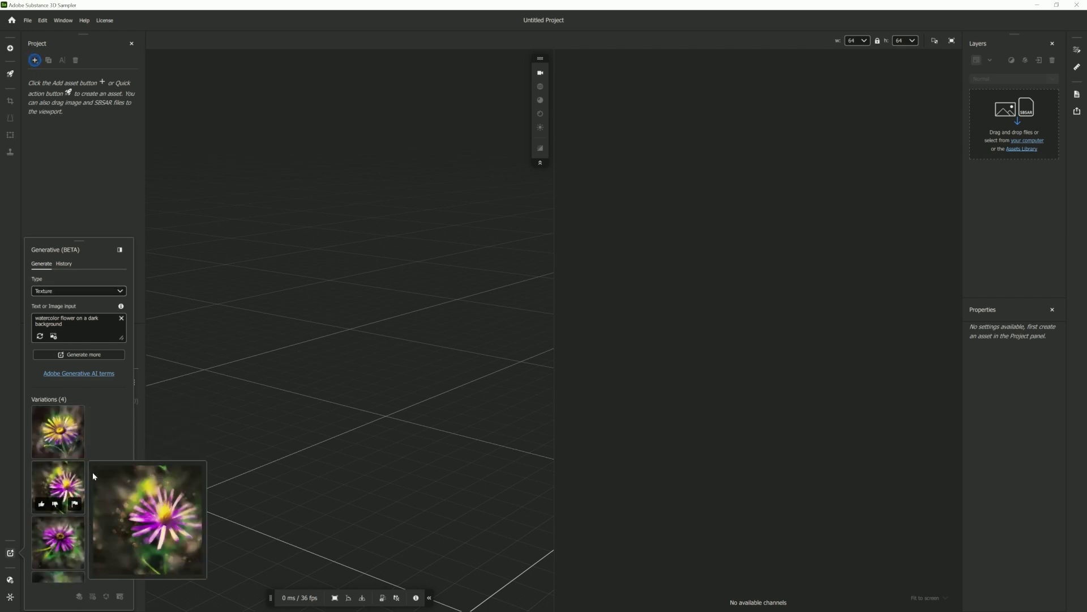
scroll(108, 498, down, 2)
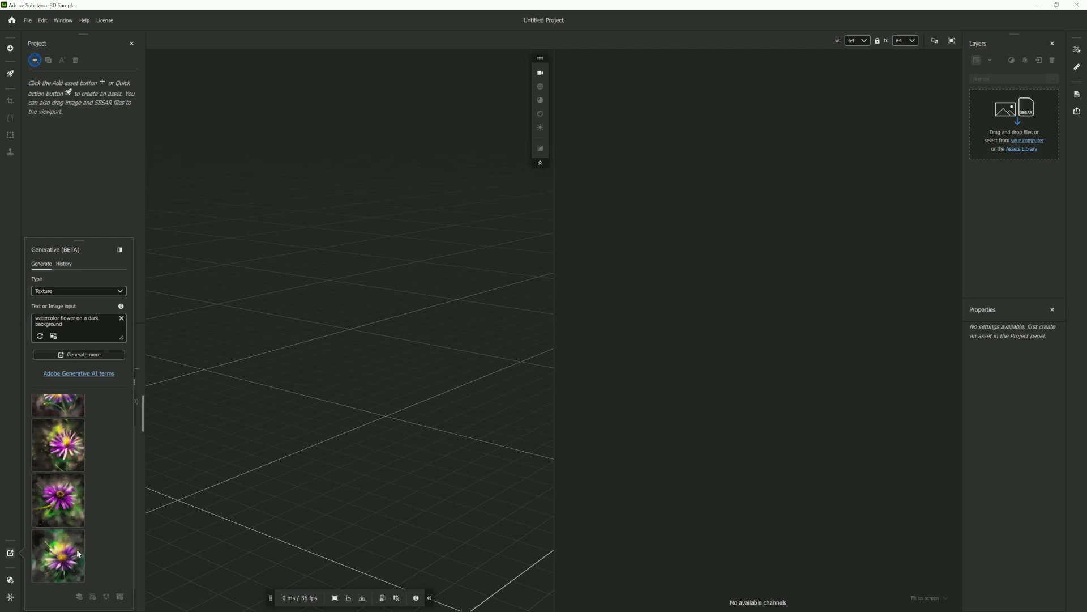
mouse_move(79, 536)
mouse_move(63, 498)
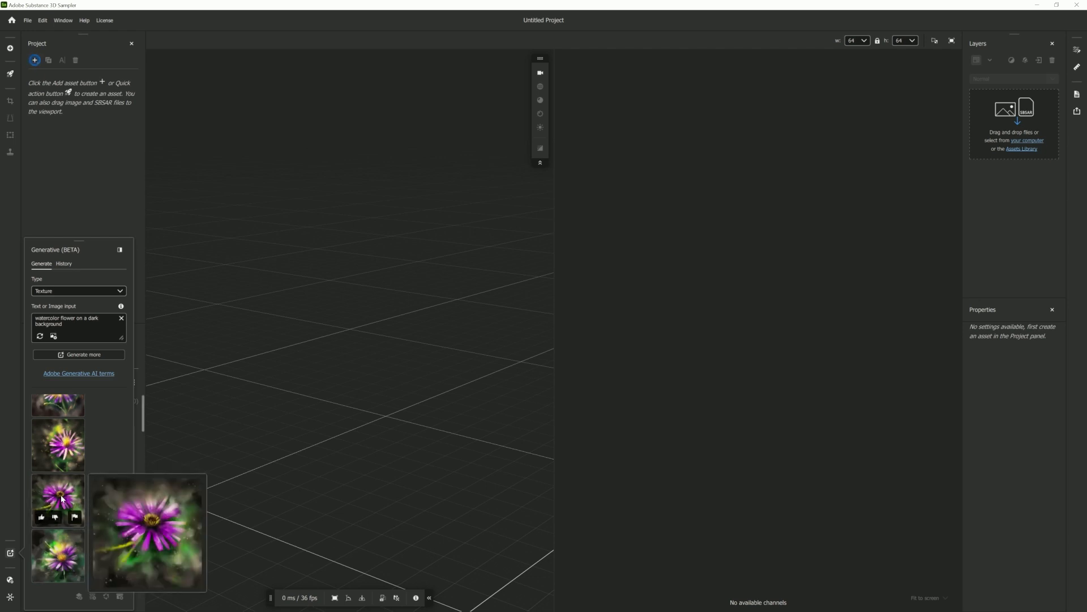
mouse_move(63, 445)
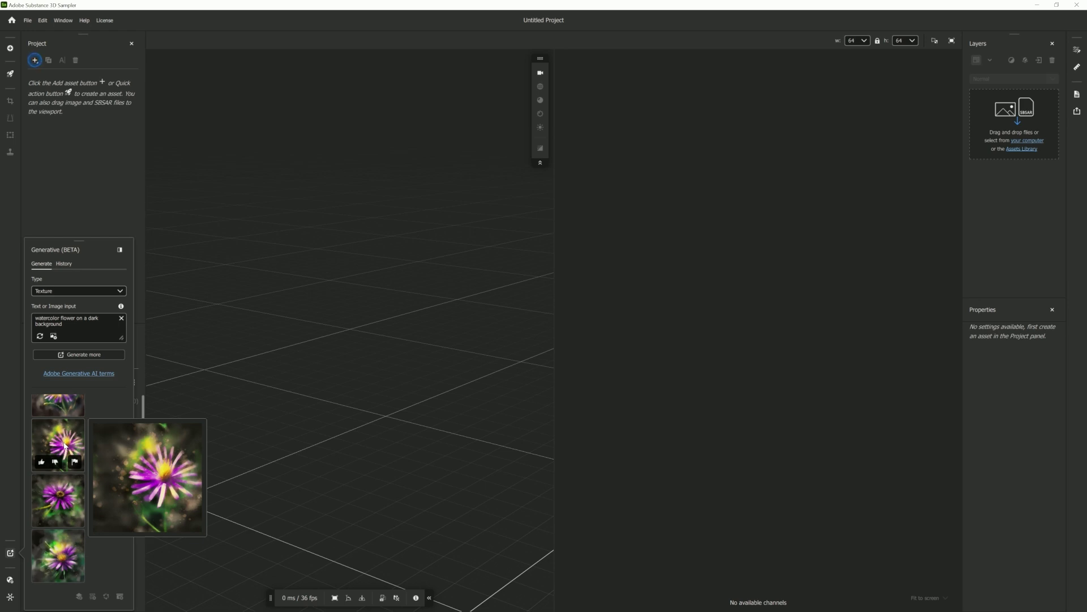
mouse_move(78, 480)
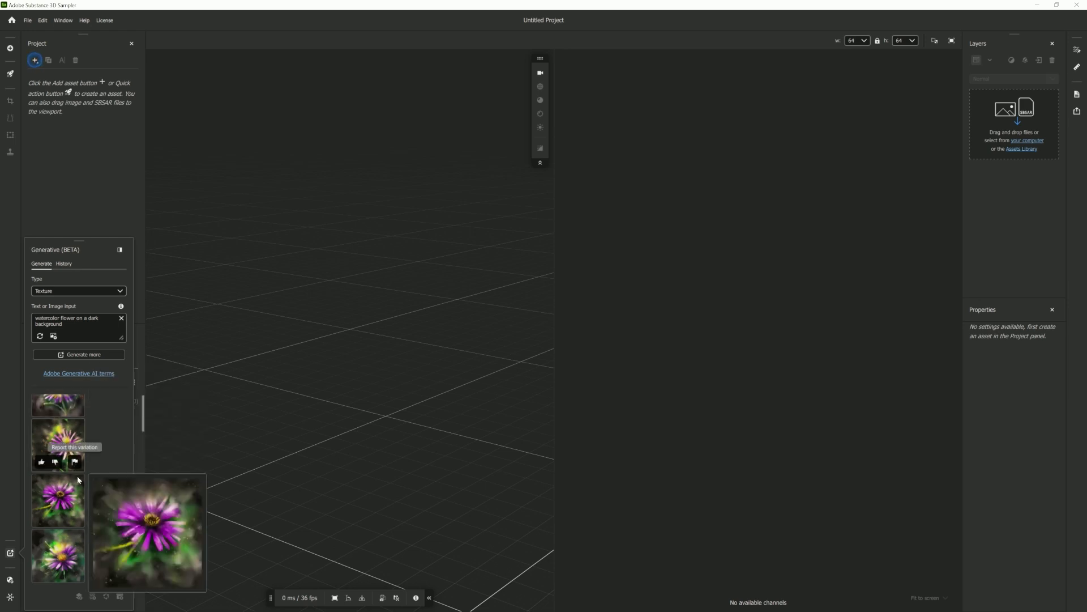
scroll(80, 467, up, 1)
Set the generation type to Pattern and generate variations from the prompt "watercolor flower on a dark background"
click(61, 291)
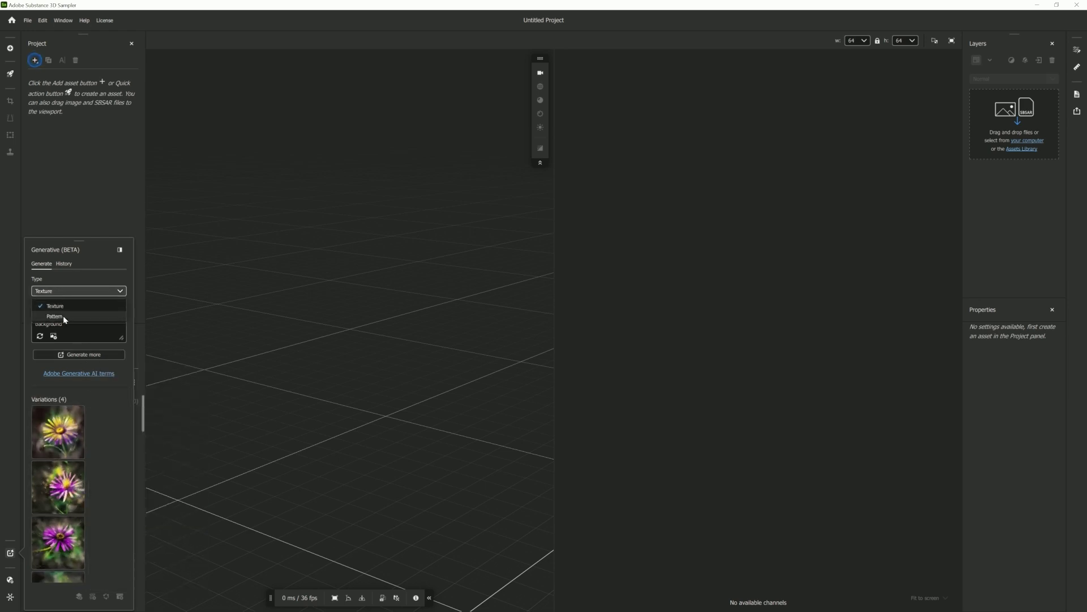
click(64, 317)
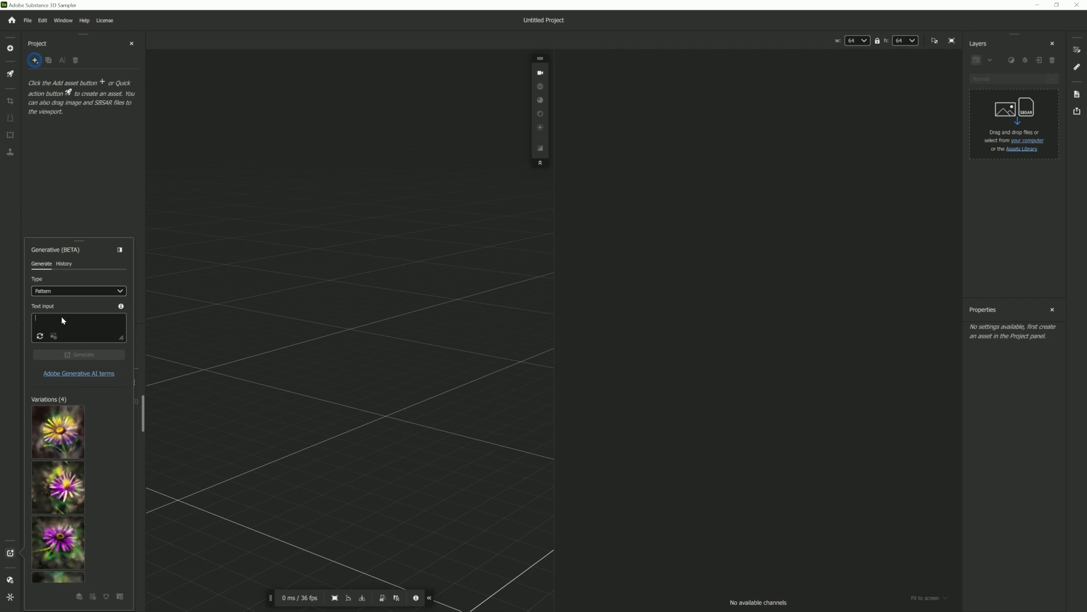
text(watercolor flower on)
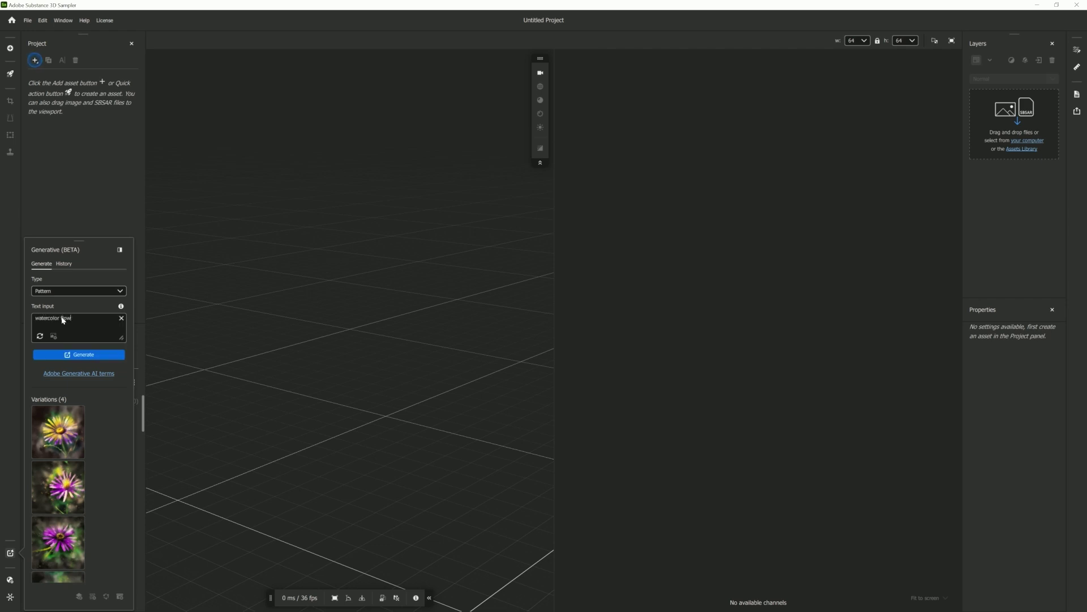
text( a dark background)
key(Return)
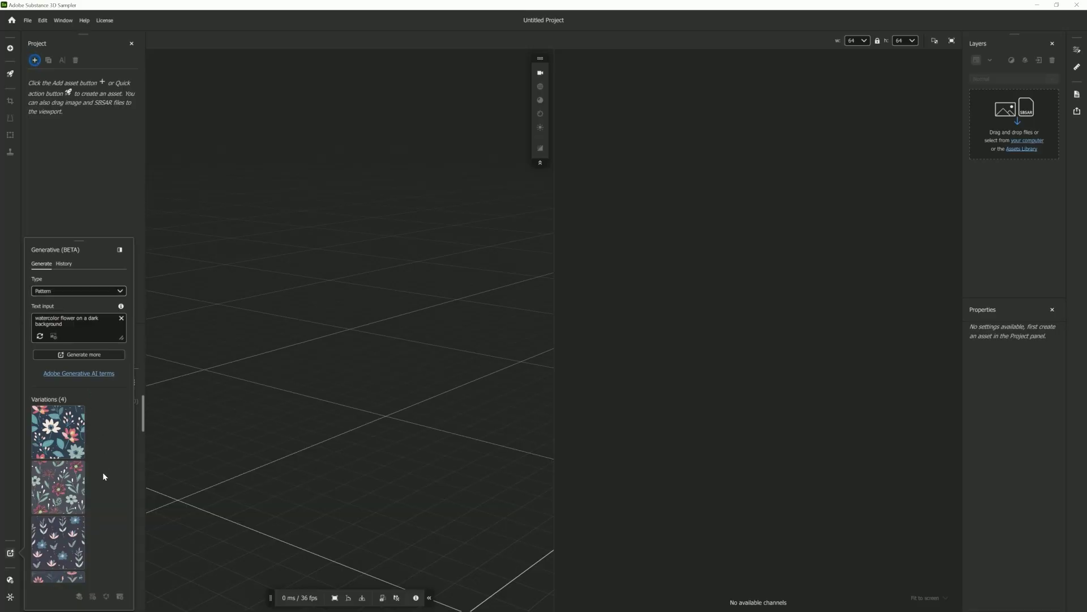
Create a material from the first generated pattern, with white and coral flowers on navy, using the Textures import template
scroll(99, 472, down, 2)
mouse_move(76, 452)
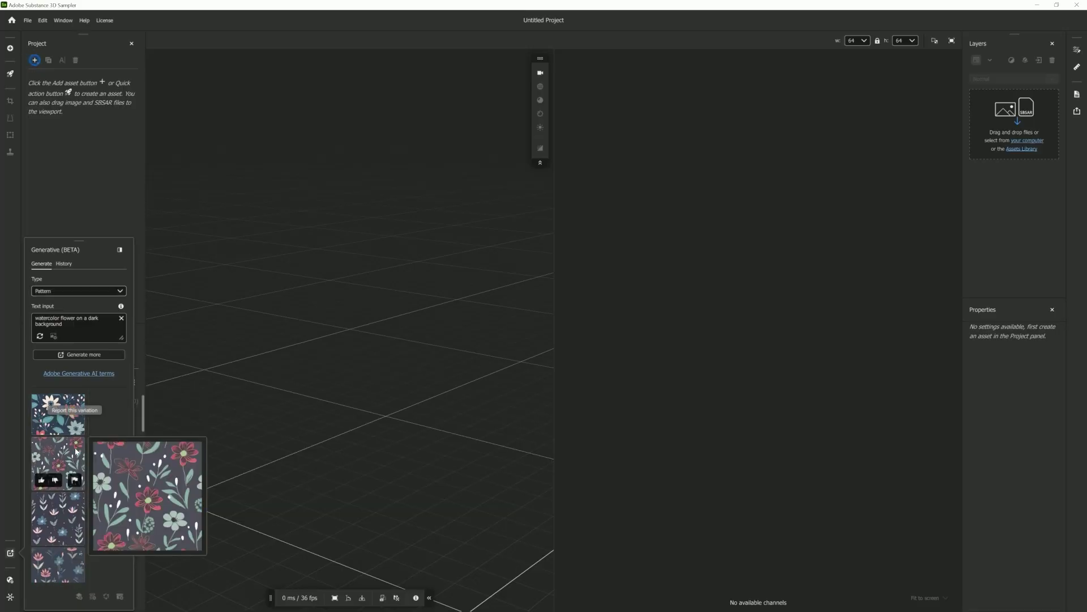
mouse_move(70, 517)
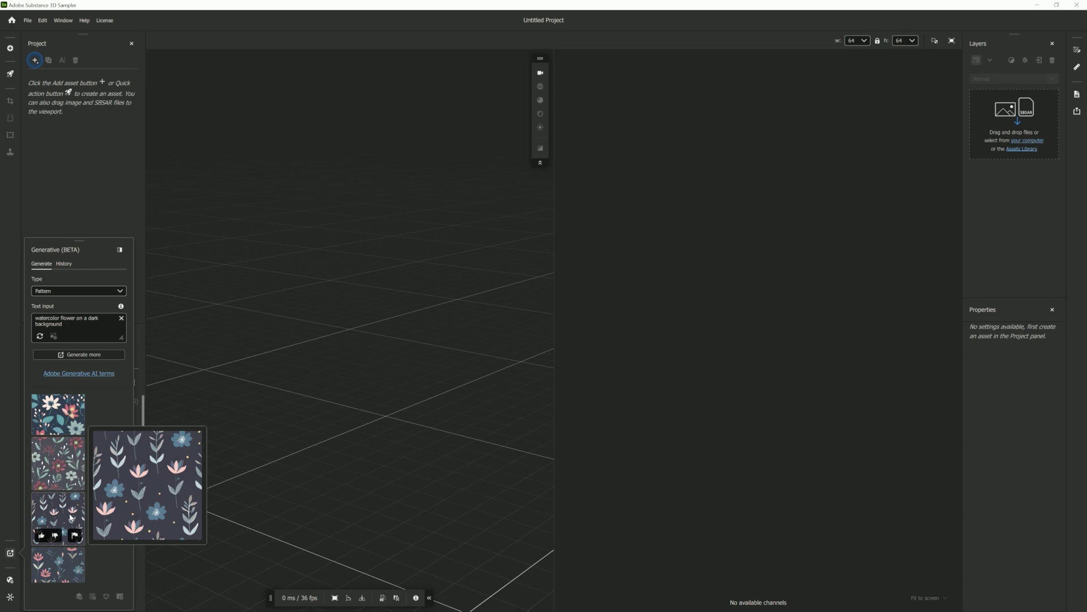
scroll(70, 517, down, 2)
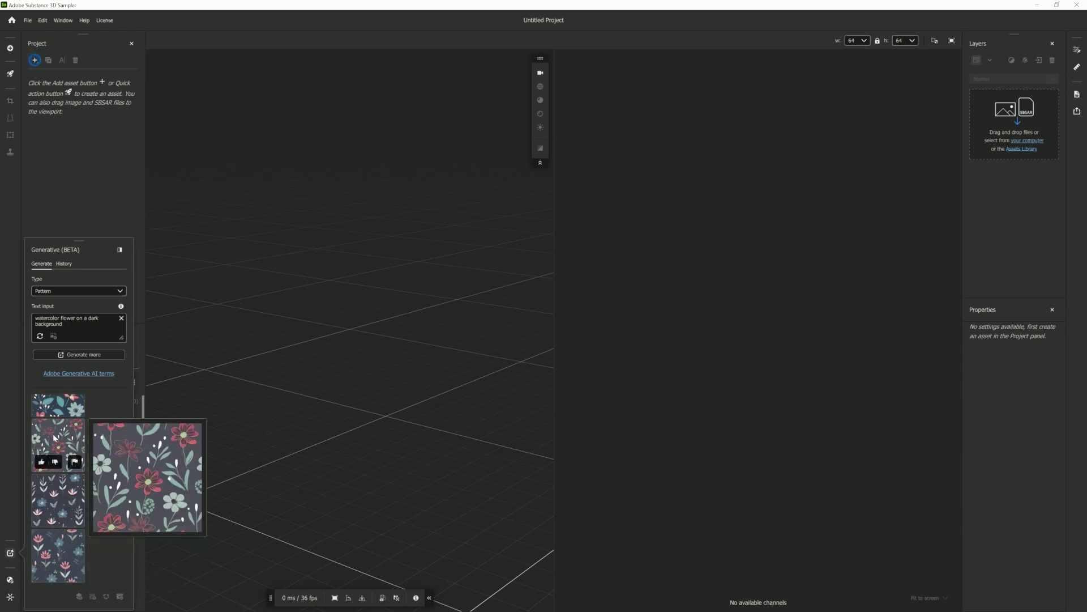
scroll(55, 438, up, 2)
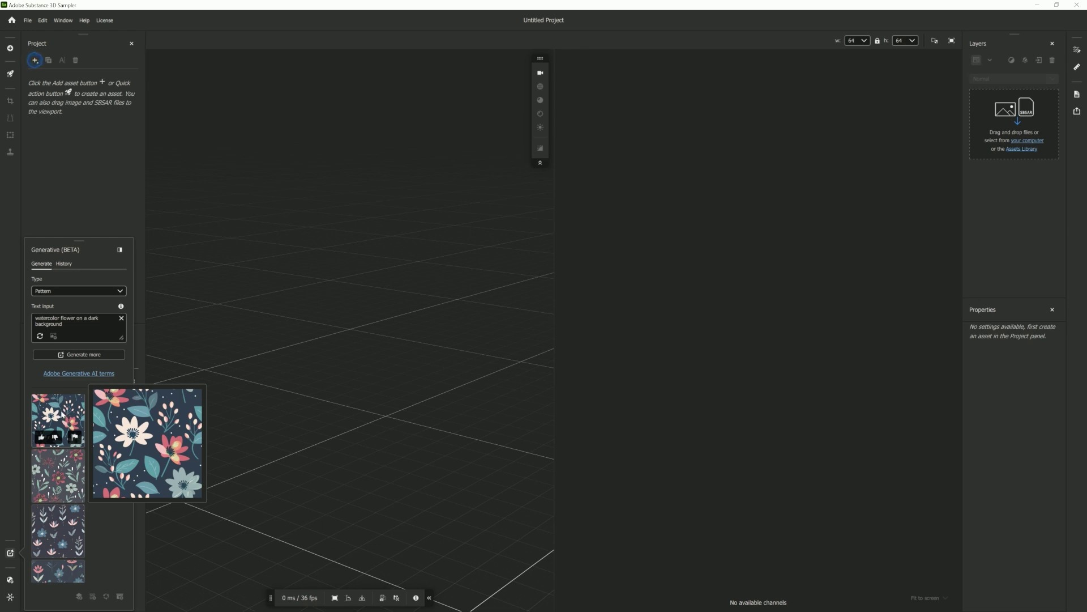
drag(60, 415, 1006, 195)
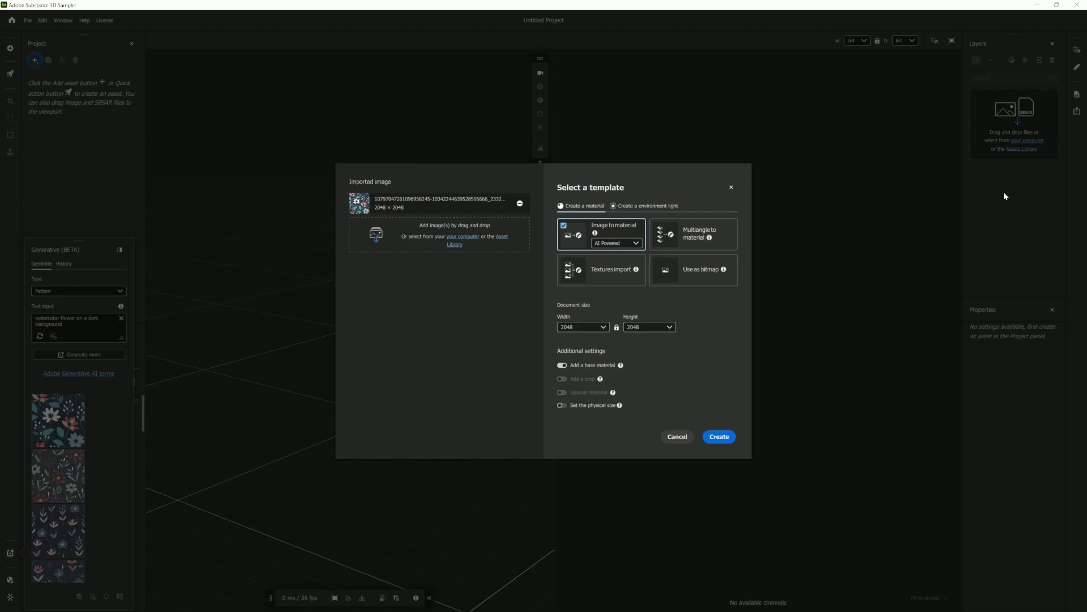
click(613, 270)
click(719, 436)
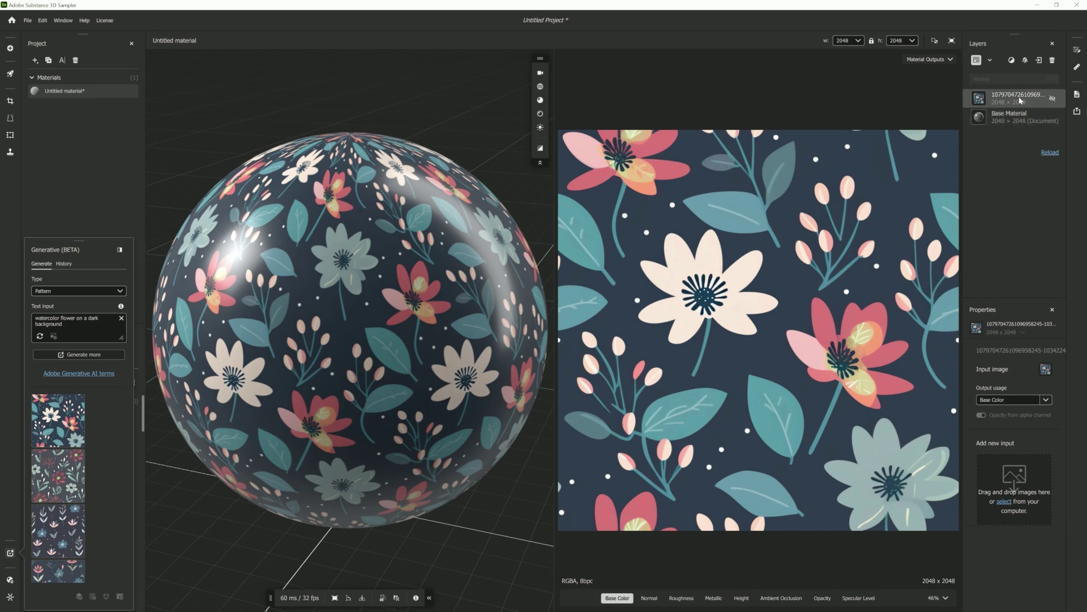
Browse the filters available for the material's layer stack without adding one
click(1011, 60)
scroll(947, 243, down, 1)
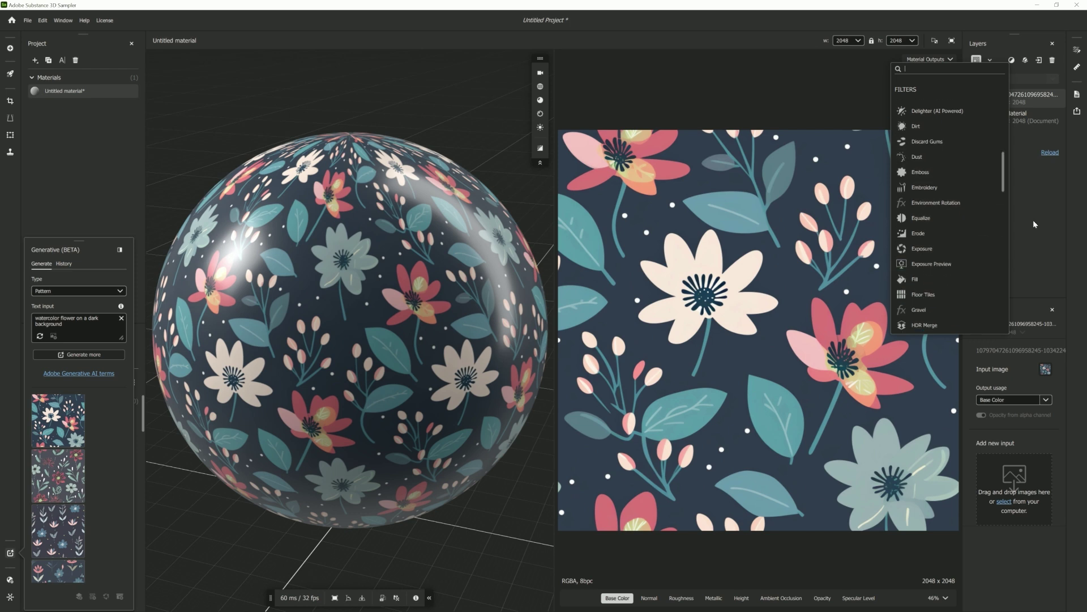
click(1034, 220)
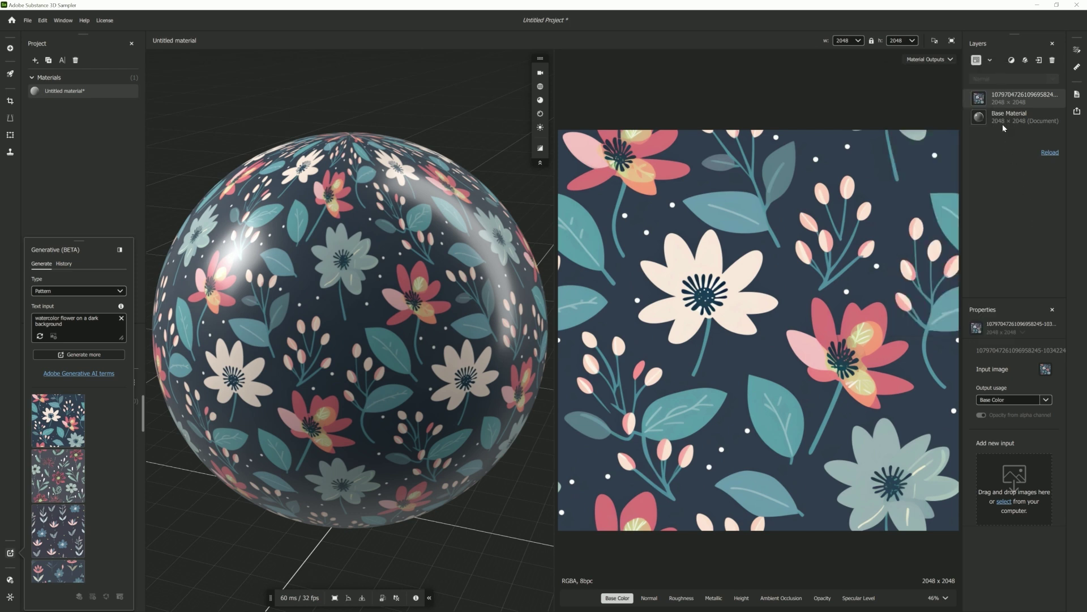
Select Base Color as the output usage for the pattern image layer
click(1046, 399)
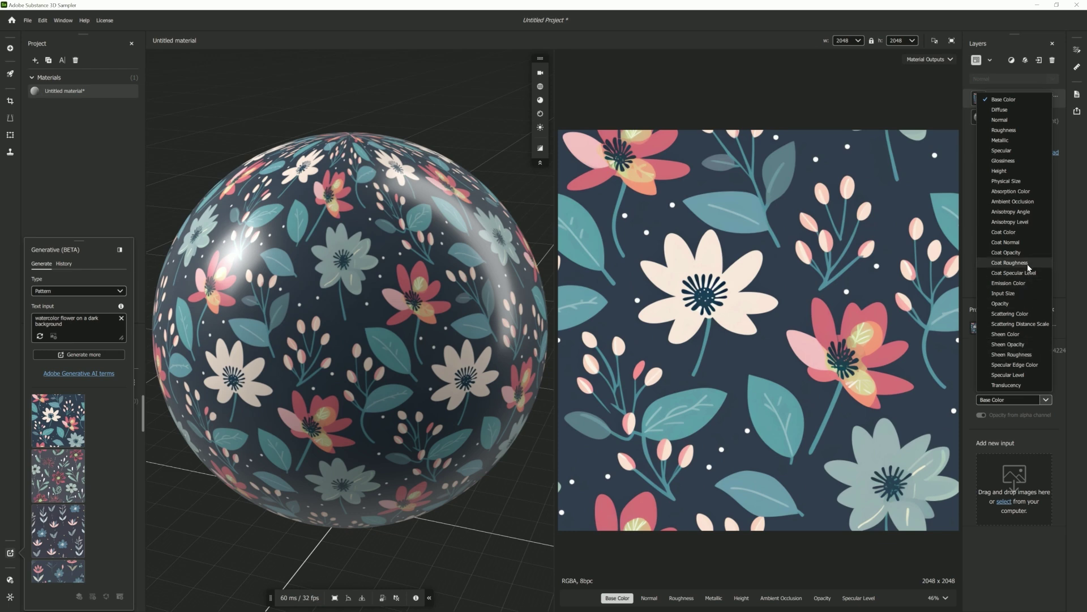
click(1016, 101)
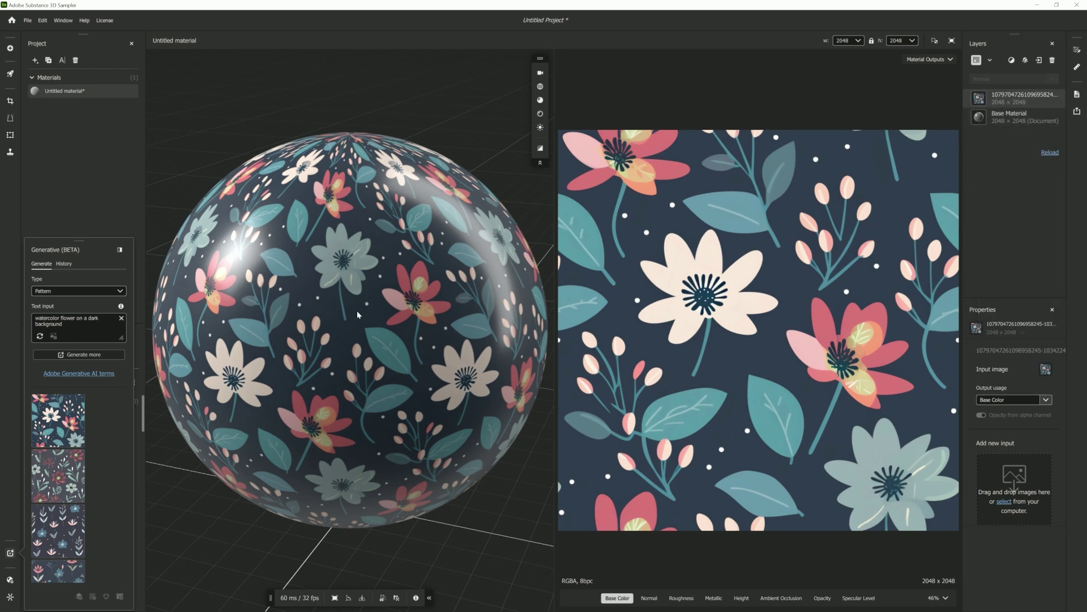
Open the export settings for the material and set the save location to the Downloads folder
click(1077, 111)
click(1008, 237)
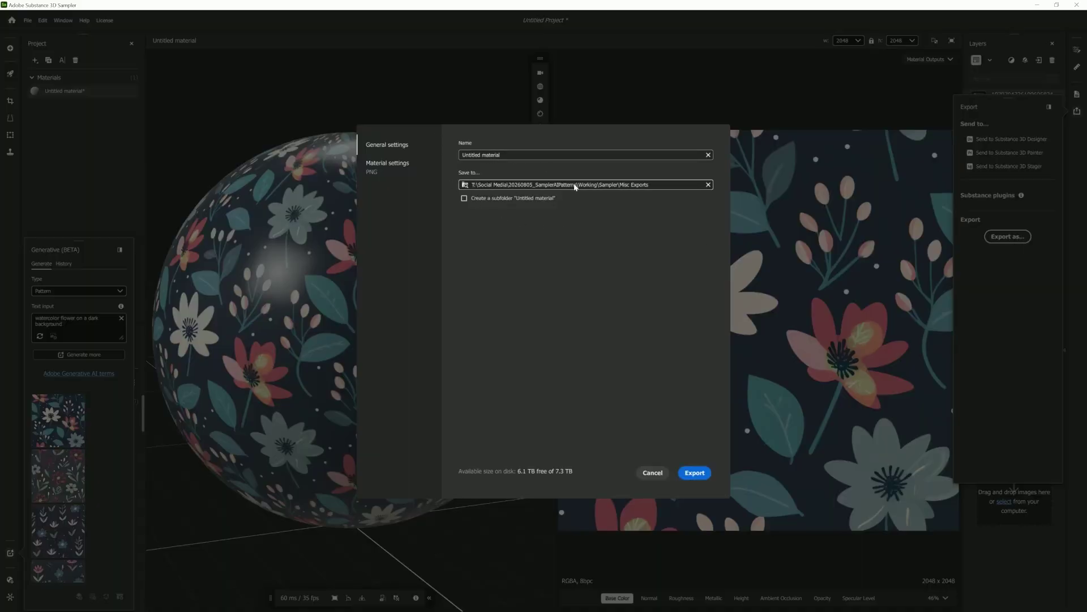
click(708, 184)
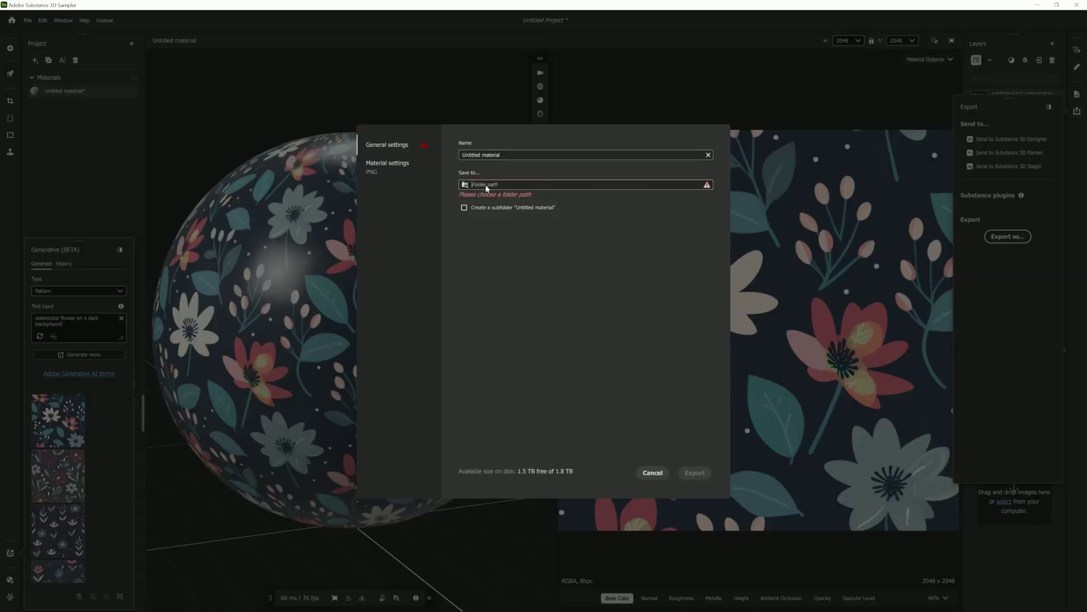
click(464, 184)
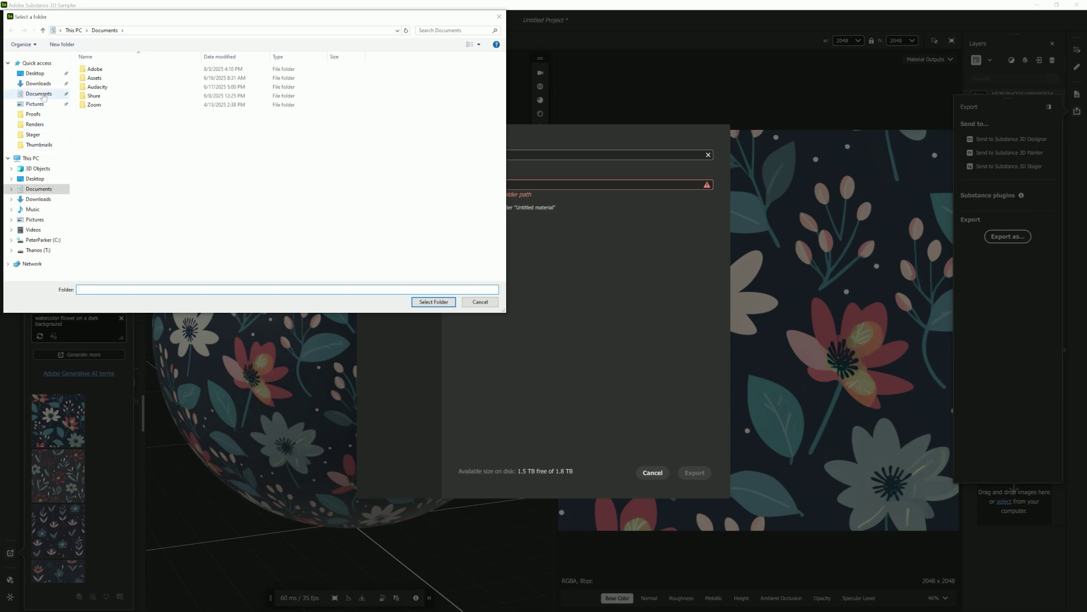
click(40, 94)
click(38, 84)
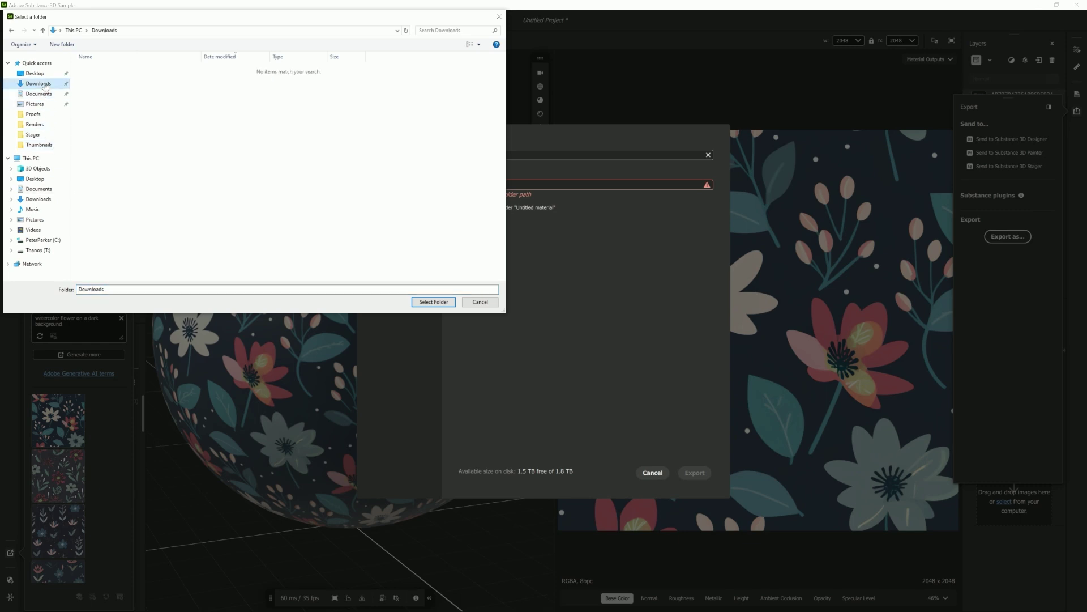
click(434, 301)
Try Diffuse, Normal and Roughness as export channels, and restore Base Color as the only selected channel
click(391, 169)
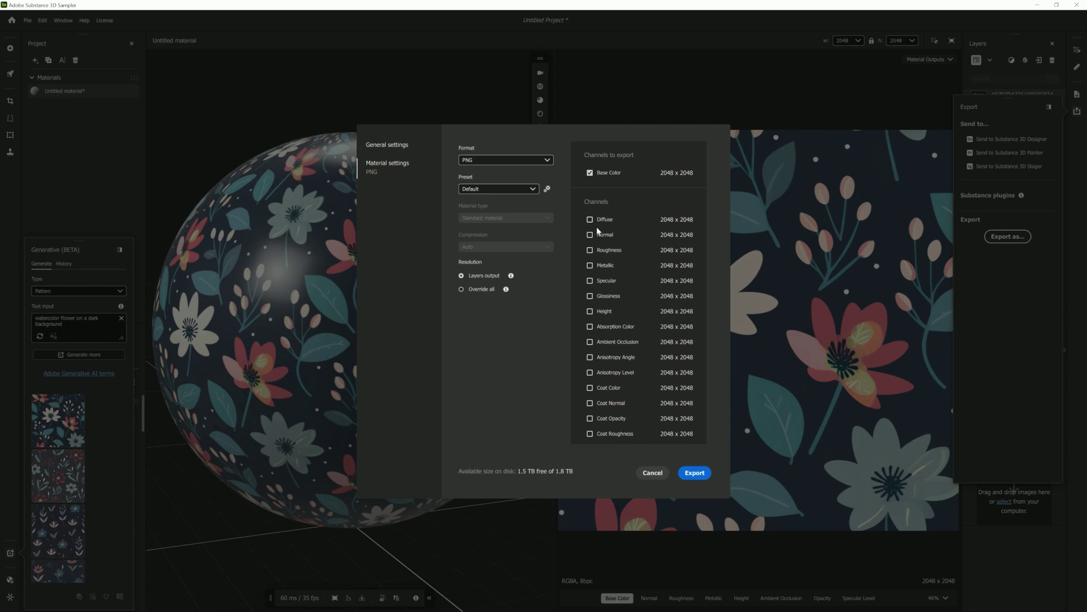
click(590, 172)
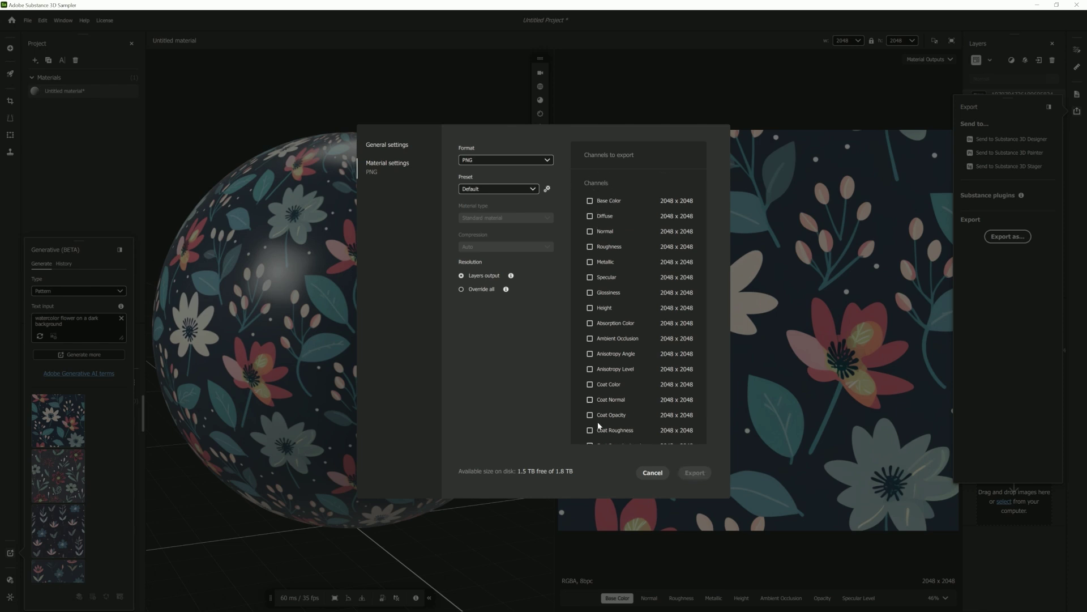
click(590, 215)
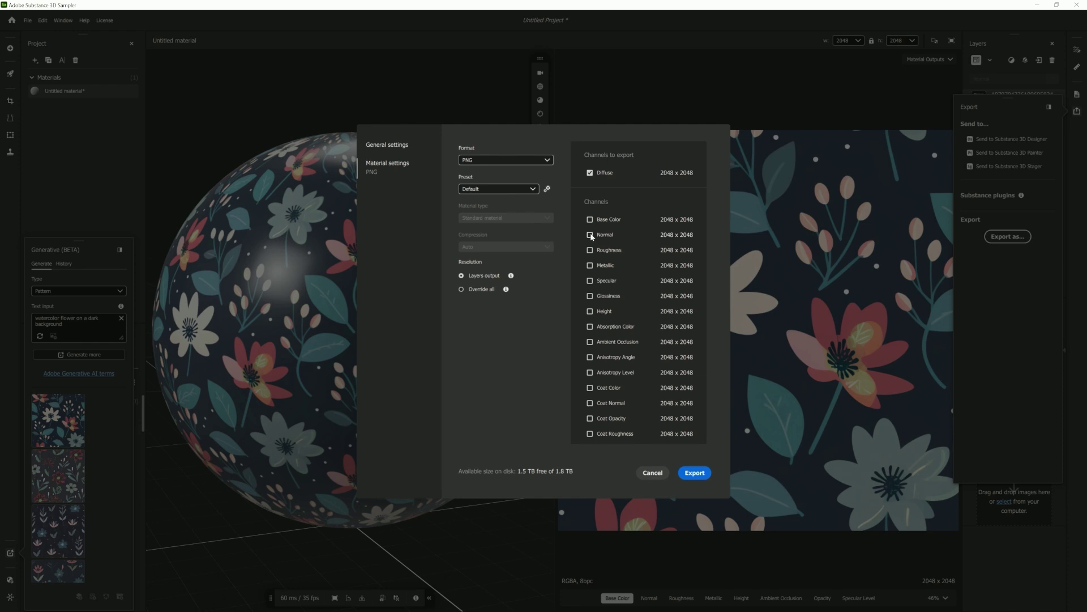
click(590, 234)
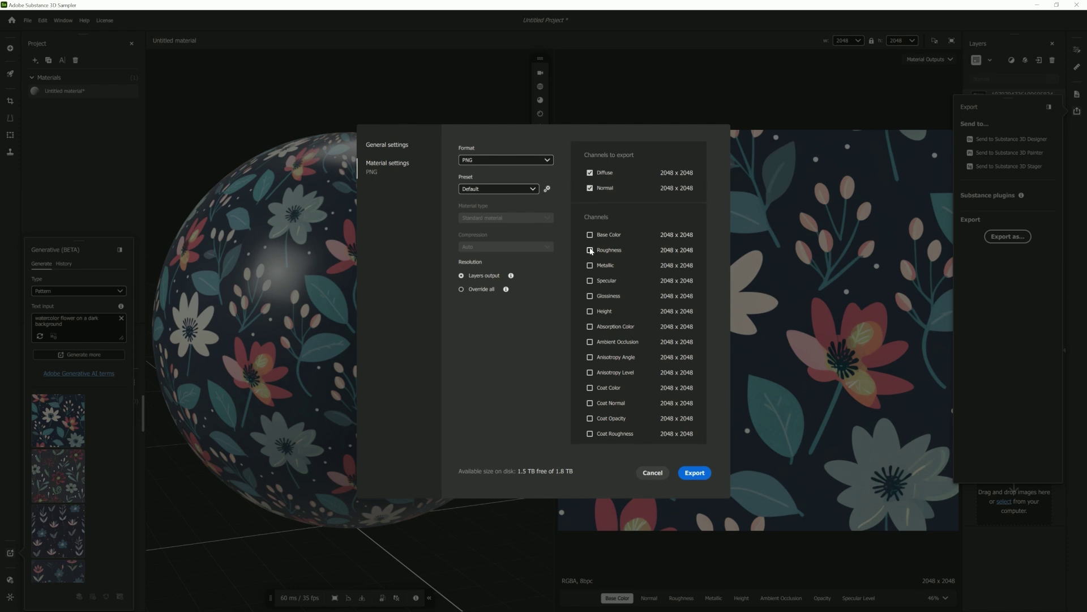
click(590, 250)
click(590, 202)
click(590, 188)
click(590, 173)
click(590, 201)
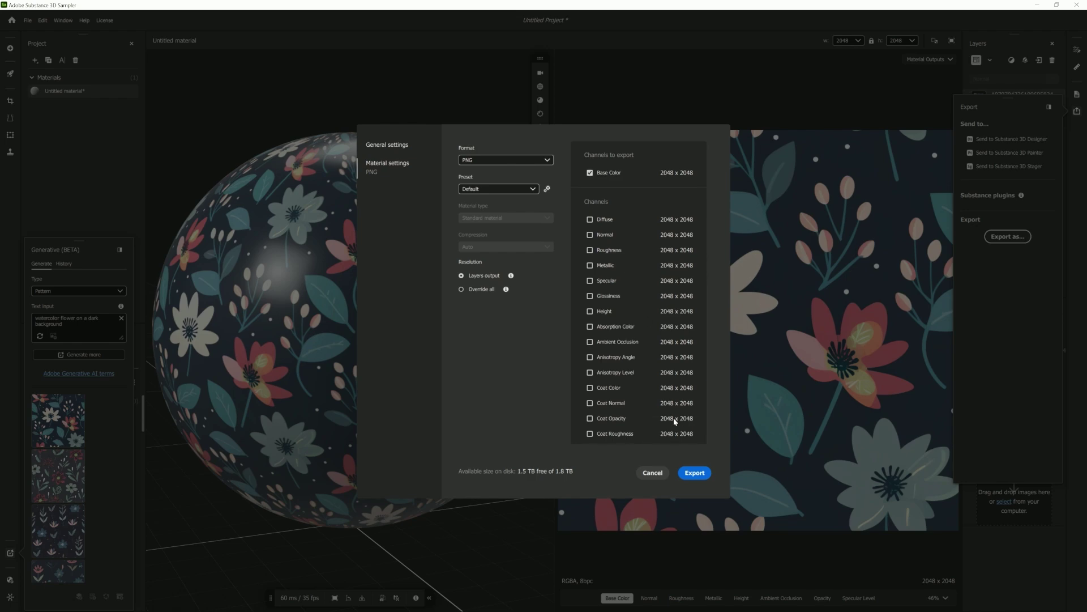
Export the material's Base Color channel as a PNG, replacing the existing Untitled material_BaseColor.png
click(696, 473)
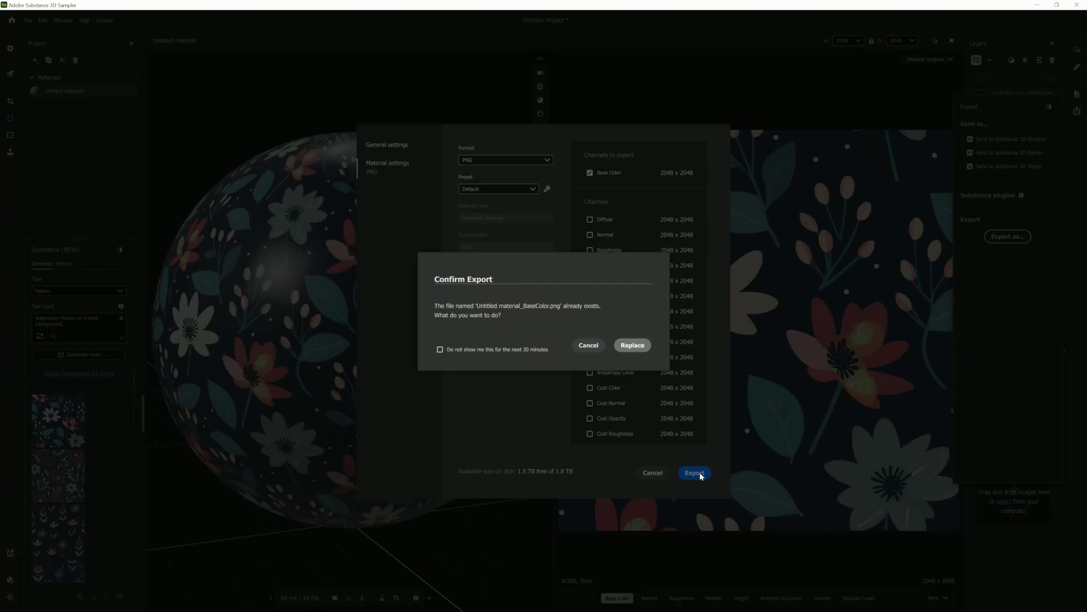
click(633, 345)
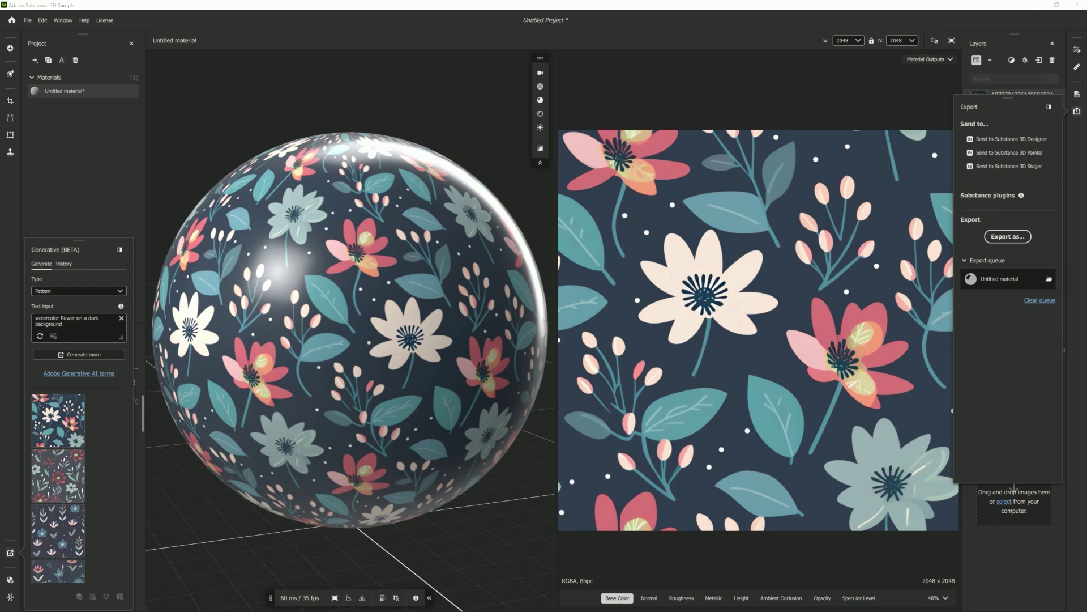